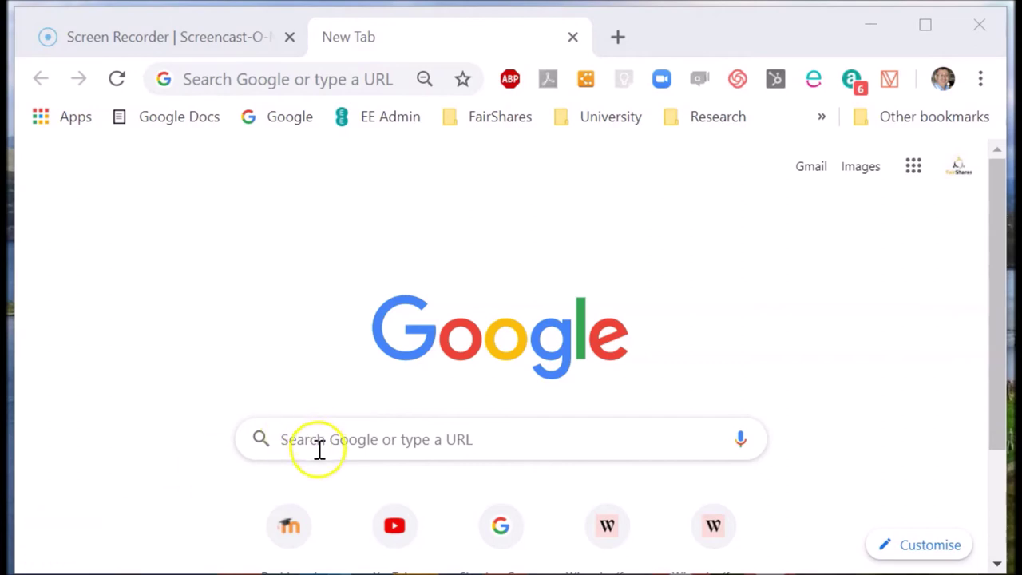
Step: Load fairshares.coop/social-audit in Chrome, fixing the typed address from /fairshares to /social
{"action": "left_click", "coordinate": [321, 439]}
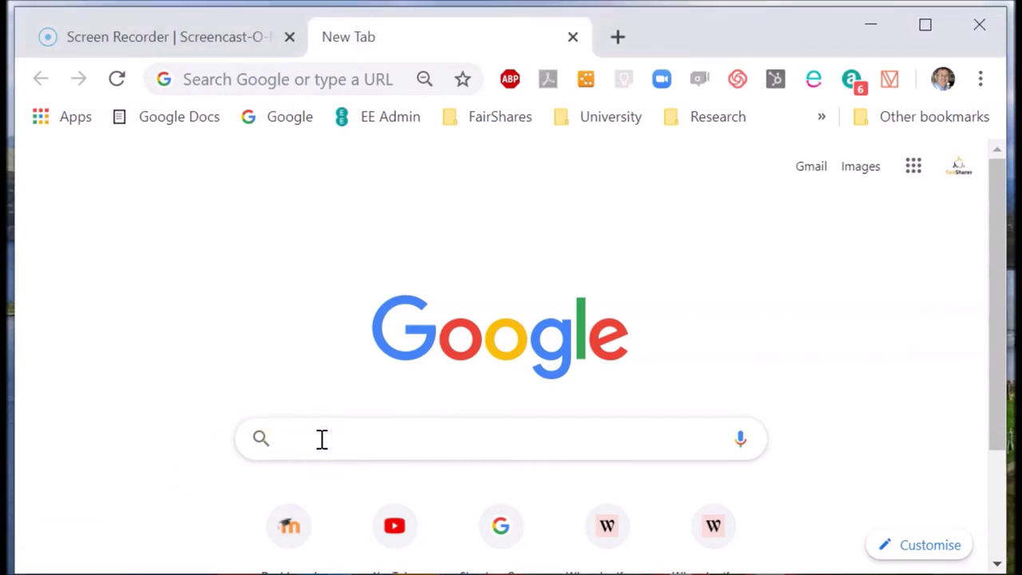
{"action": "left_click", "coordinate": [250, 77]}
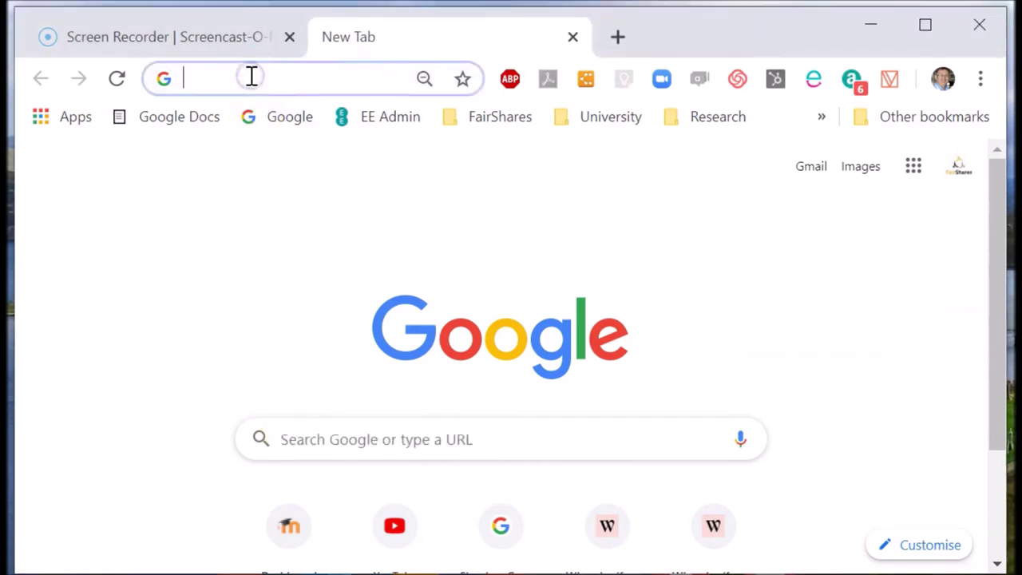
{"action": "type", "text": "fairshares."}
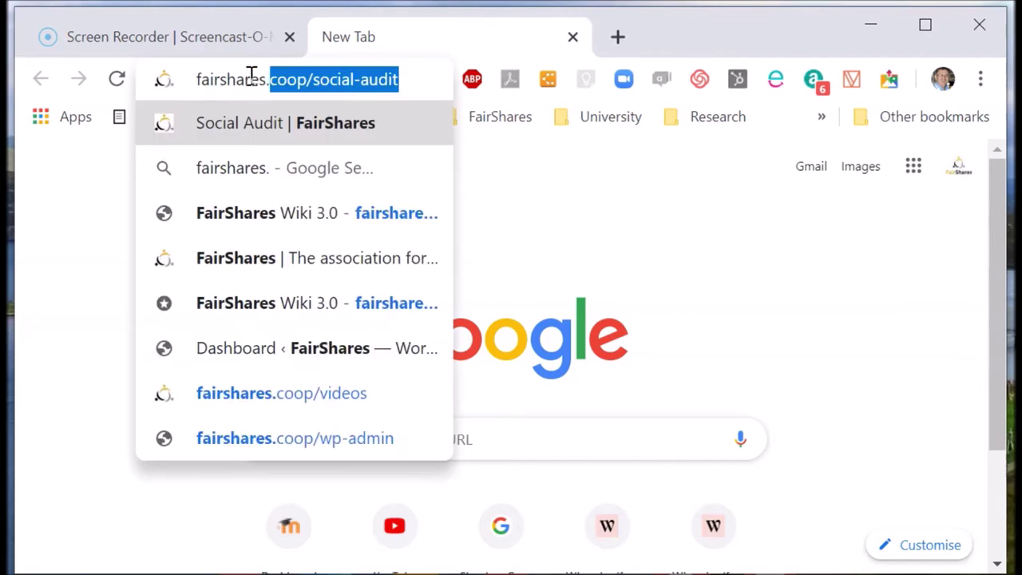
{"action": "type", "text": "coop/fairs"}
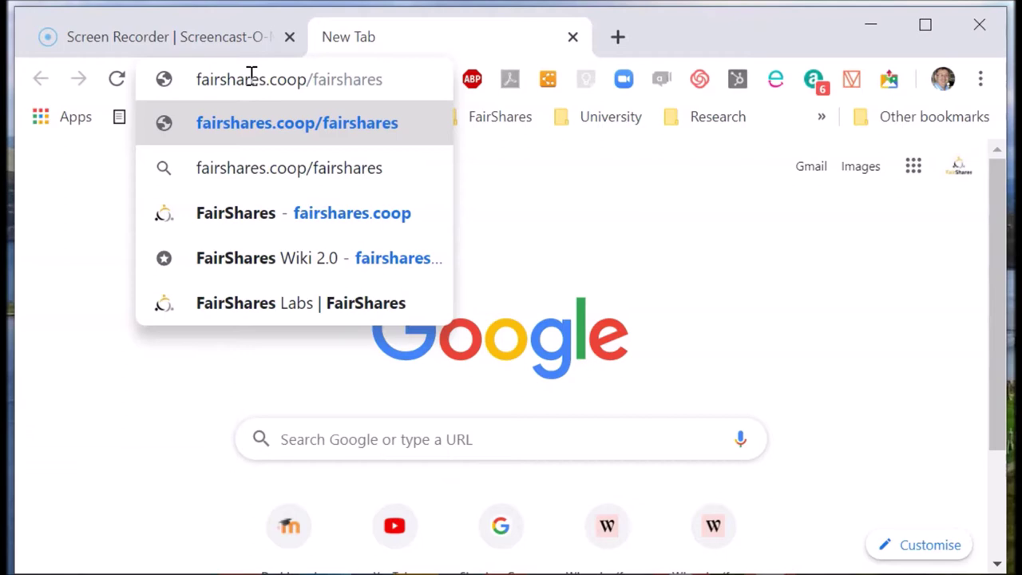
{"action": "type", "text": "hares"}
{"action": "key", "text": "ctrl+shift+Left"}
{"action": "type", "text": "social-audit"}
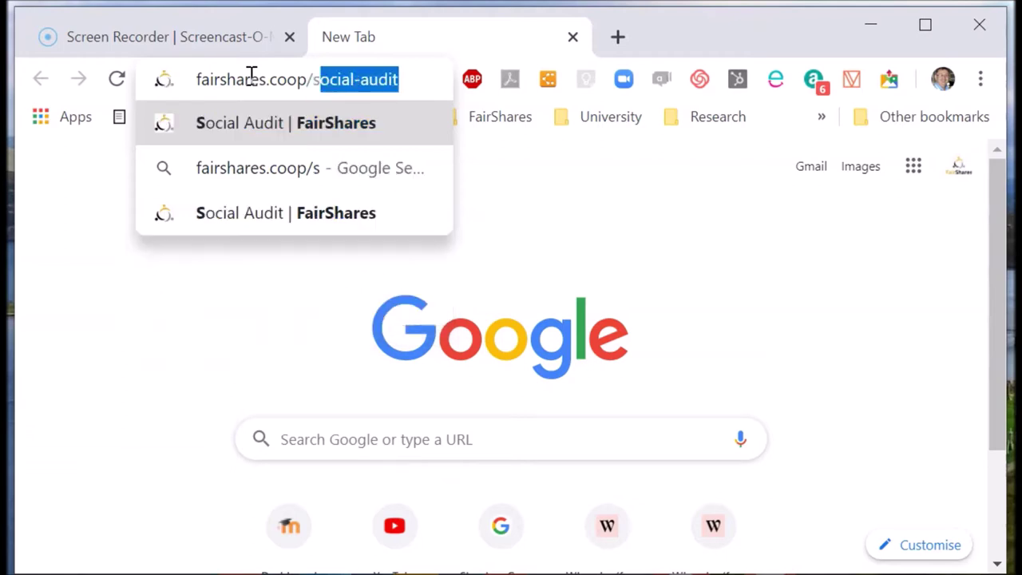
{"action": "key", "text": "Return"}
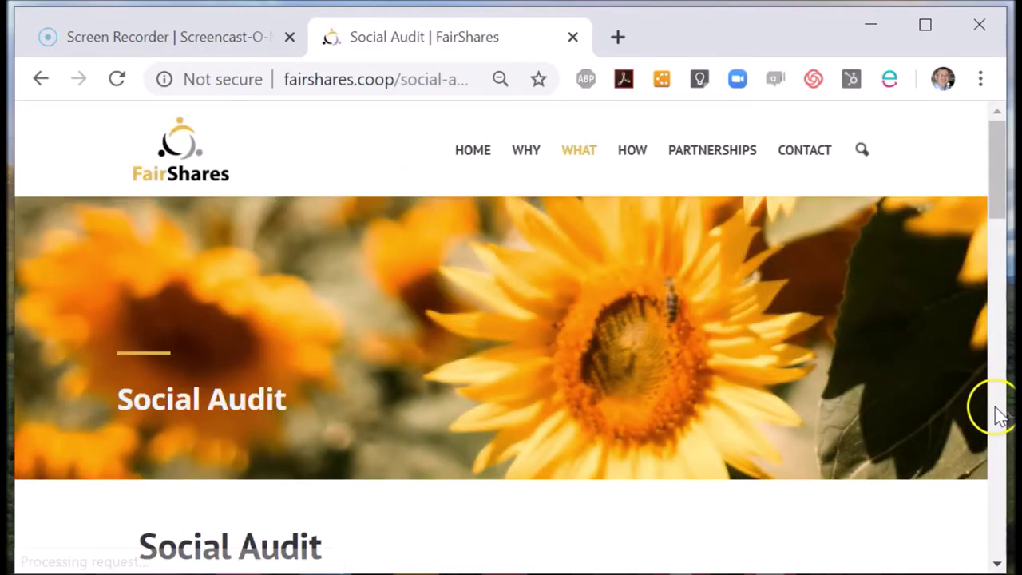
{"action": "left_click", "coordinate": [996, 411]}
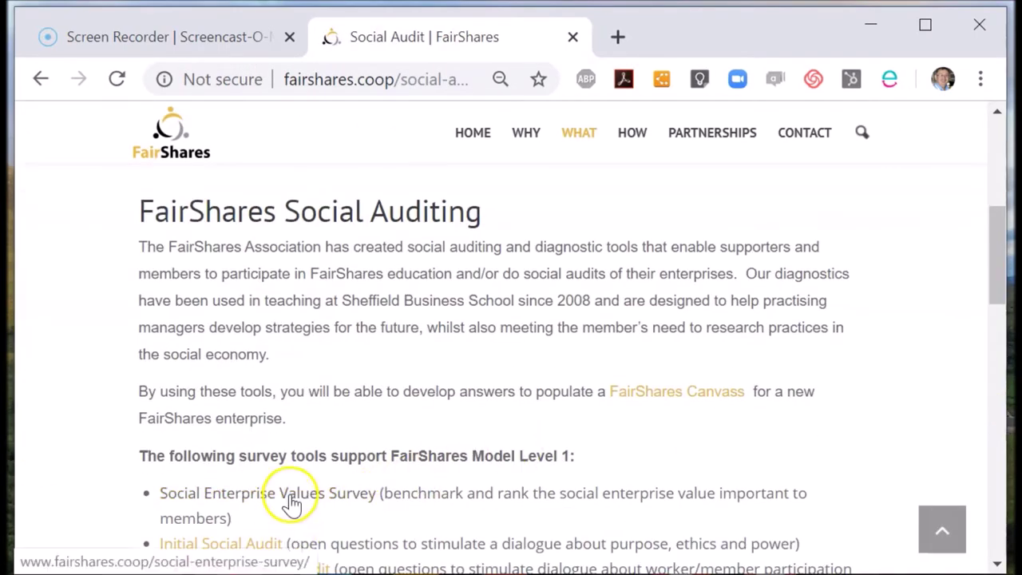
Step: Scroll to the Social Auditing tools list and open the FairShares Canvass PDF
{"action": "left_click_drag", "start_coordinate": [1004, 284], "coordinate": [998, 321]}
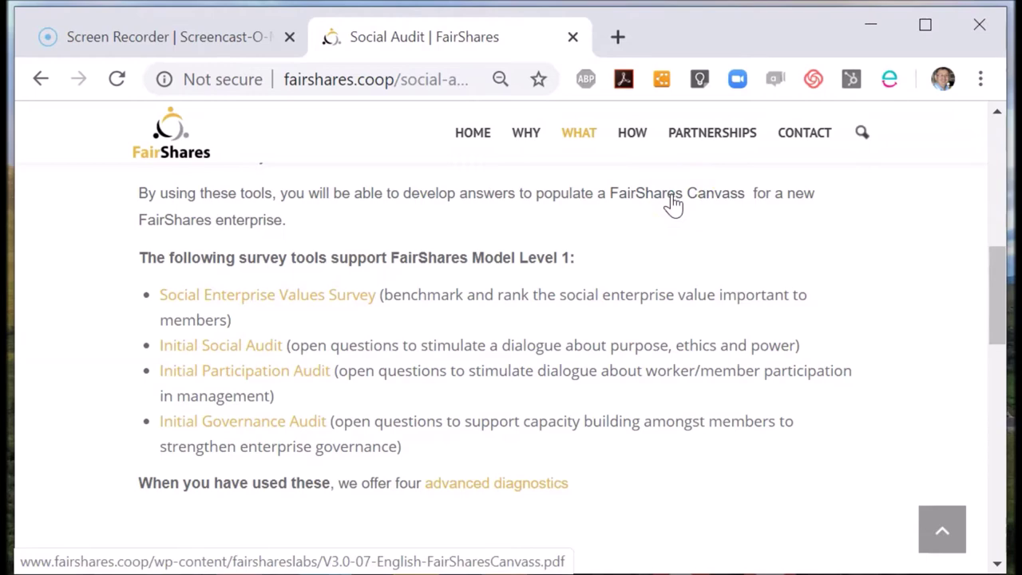
{"action": "left_click", "coordinate": [673, 198]}
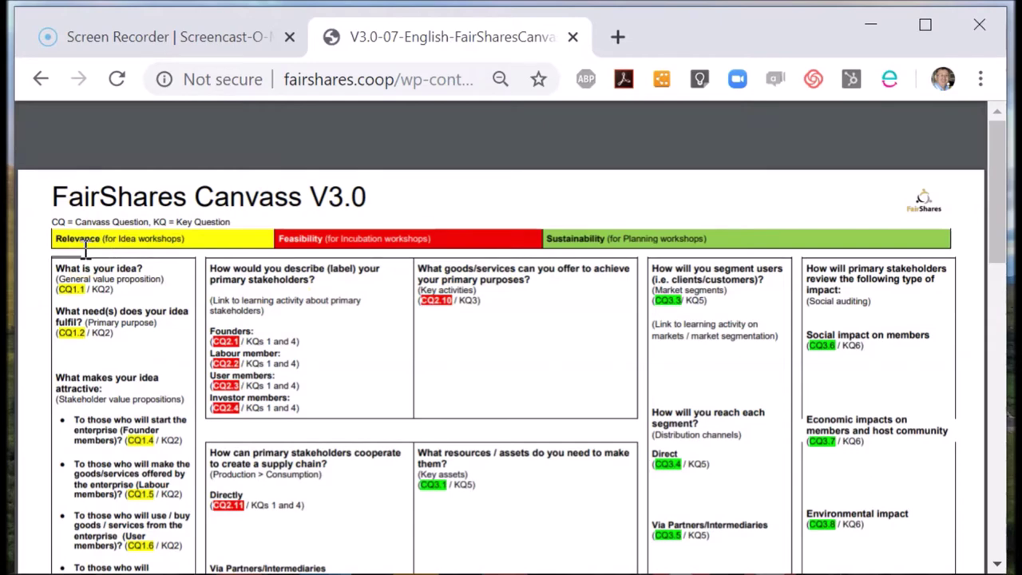
Step: Zoom the Canvass PDF in one step and back out, then return to the Social Audit page
{"action": "key", "text": "ctrl+plus"}
{"action": "key", "text": "ctrl+plus"}
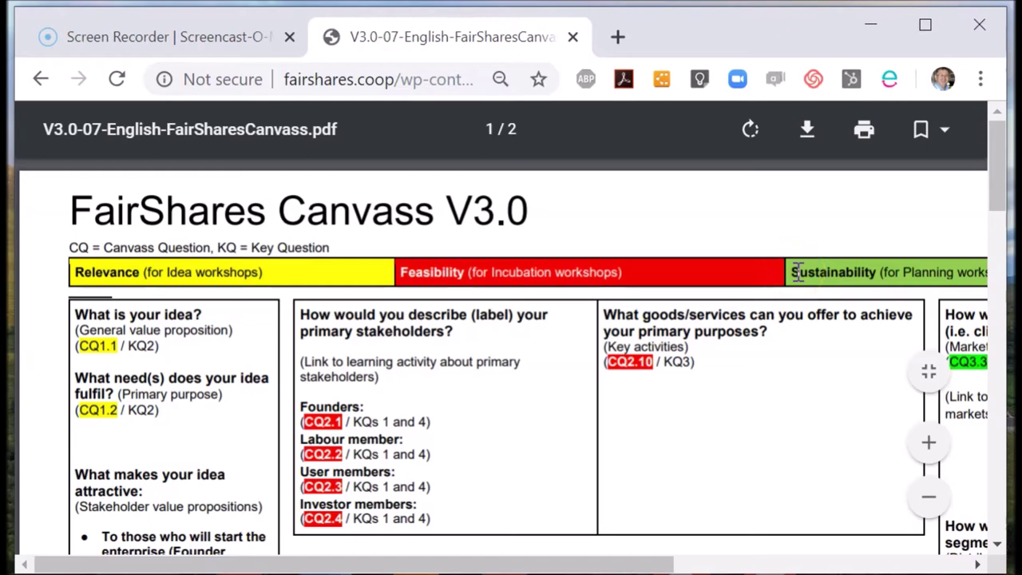
{"action": "key", "text": "ctrl+minus"}
{"action": "key", "text": "ctrl+minus"}
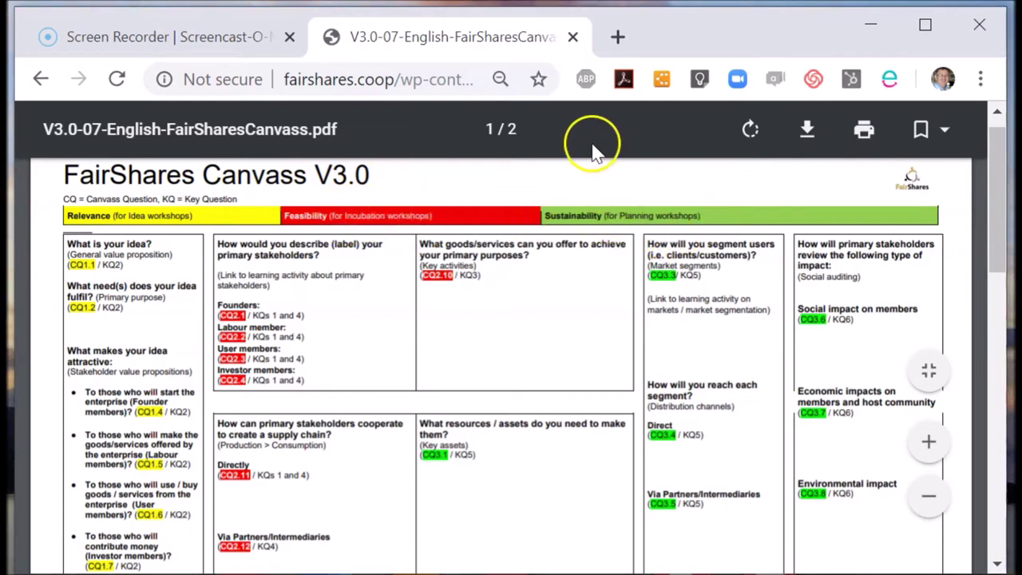
{"action": "left_click", "coordinate": [42, 80]}
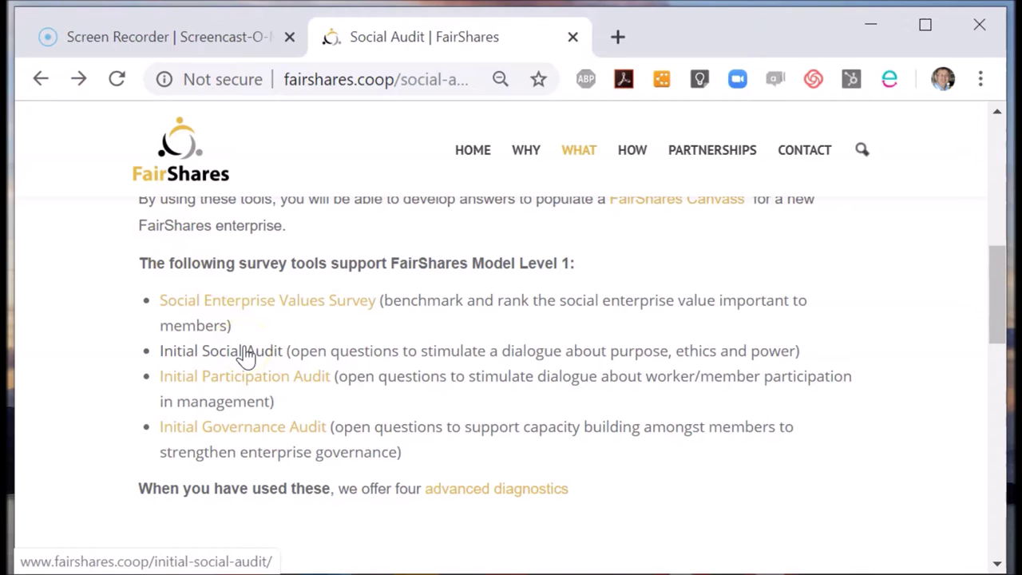
Step: Open the Initial Social Audit page and scroll down to its survey link
{"action": "left_click", "coordinate": [247, 352]}
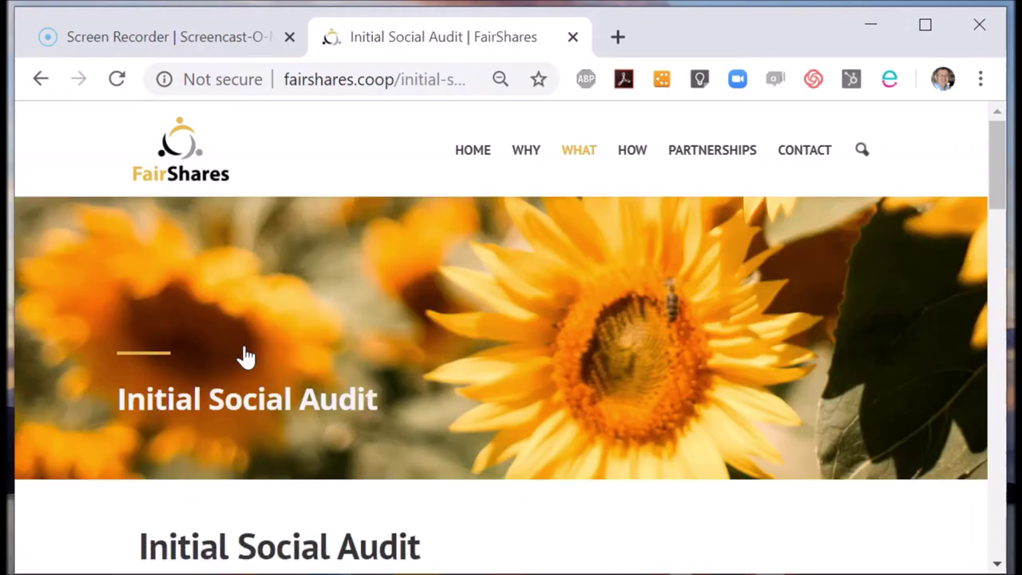
{"action": "left_click_drag", "start_coordinate": [995, 184], "coordinate": [993, 264]}
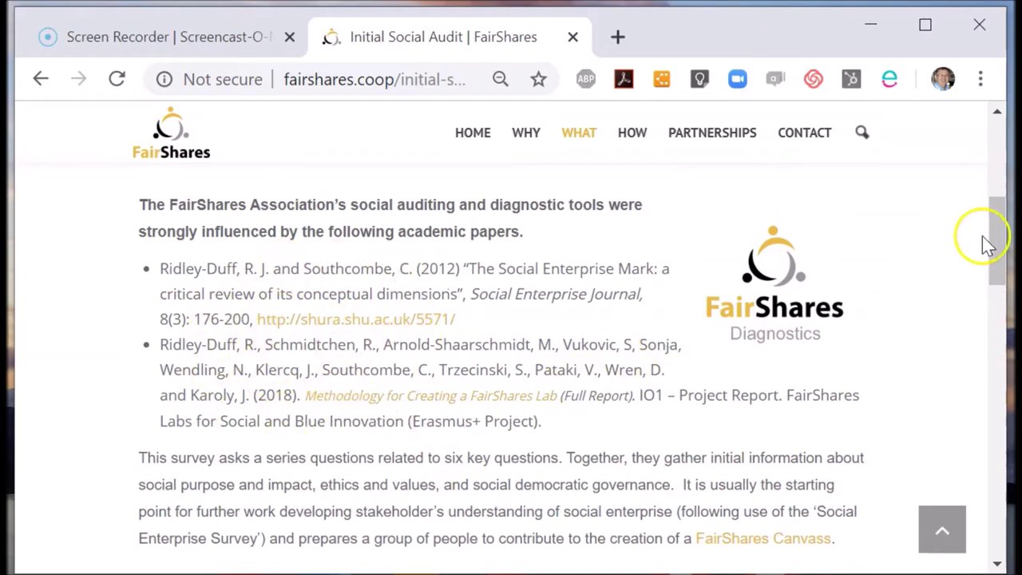
{"action": "left_click_drag", "start_coordinate": [1002, 254], "coordinate": [995, 289]}
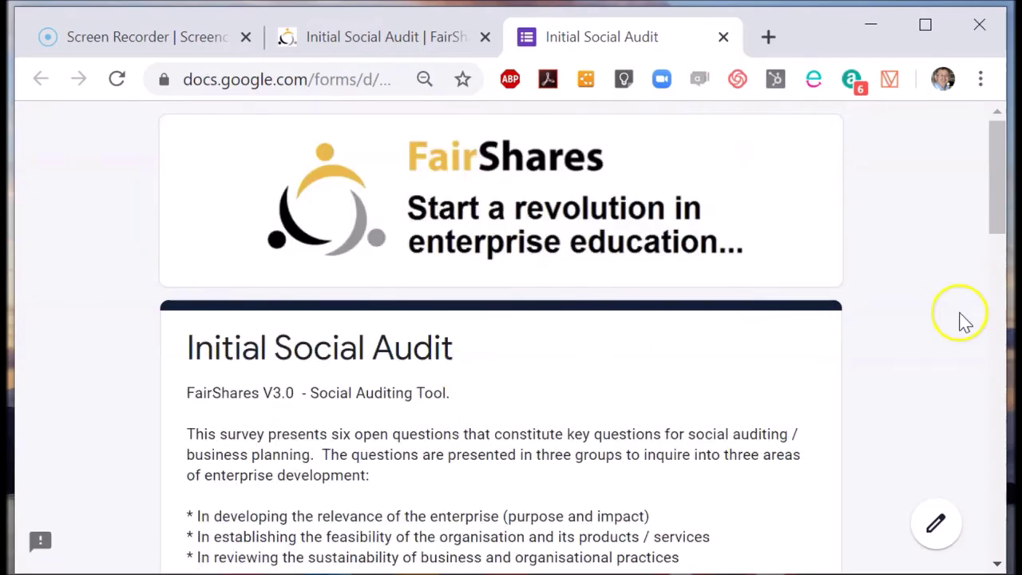
Step: Enter the respondent's email address and answer Yes to the Creative Commons licence
{"action": "scroll", "coordinate": [998, 292], "scroll_direction": "down", "scroll_amount": 5}
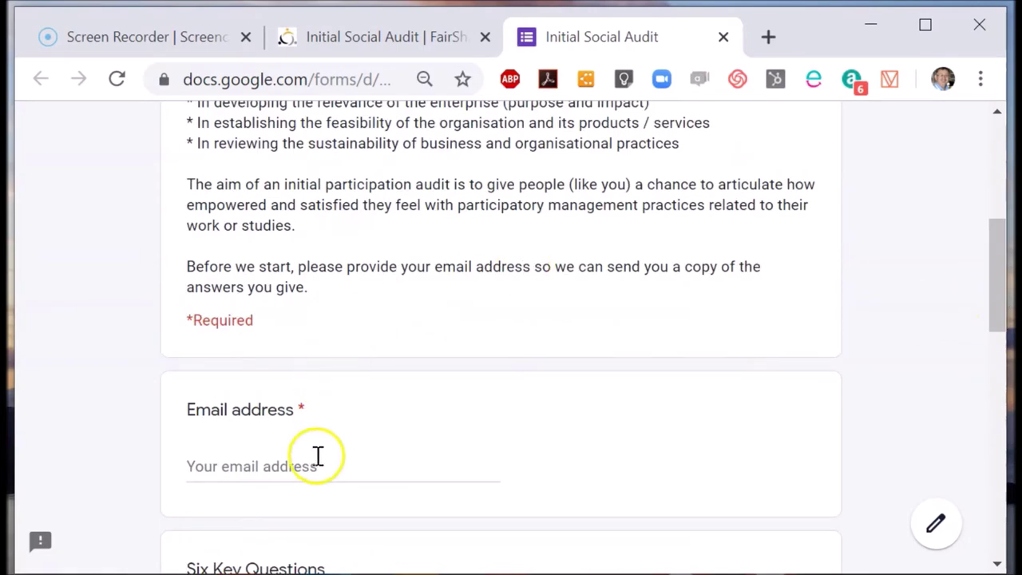
{"action": "left_click", "coordinate": [317, 456]}
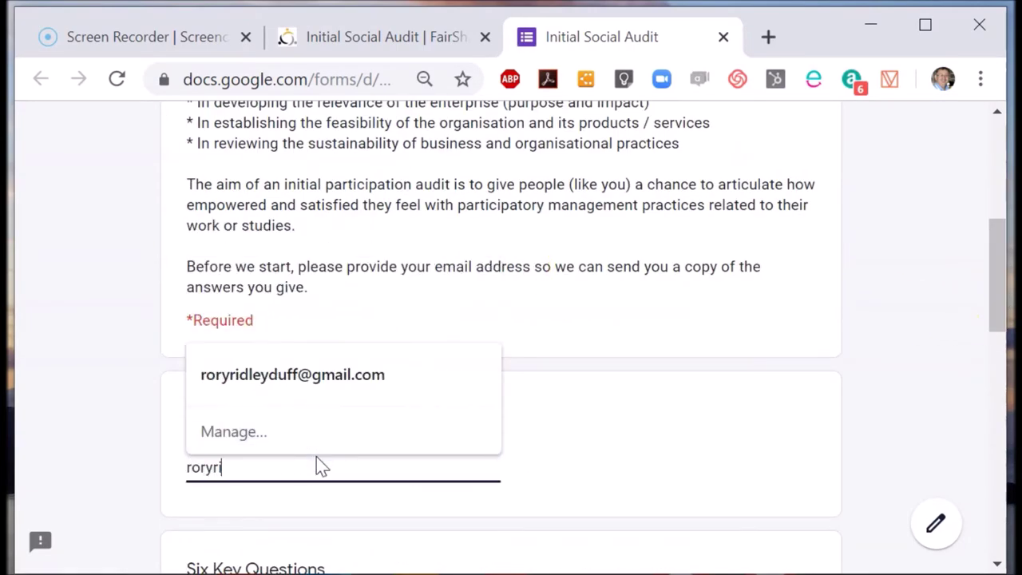
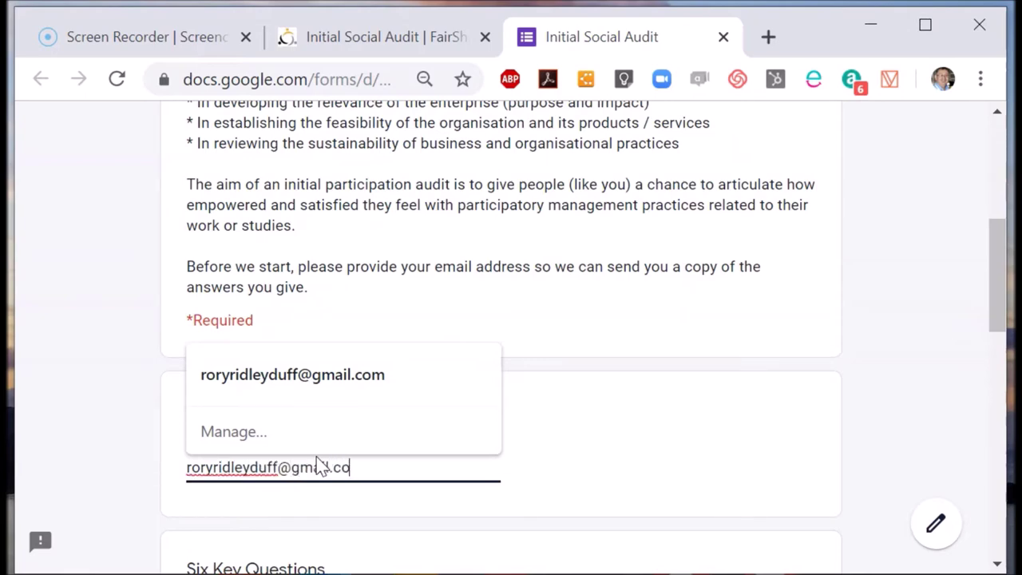
{"action": "scroll", "coordinate": [319, 466], "scroll_direction": "down", "scroll_amount": 10}
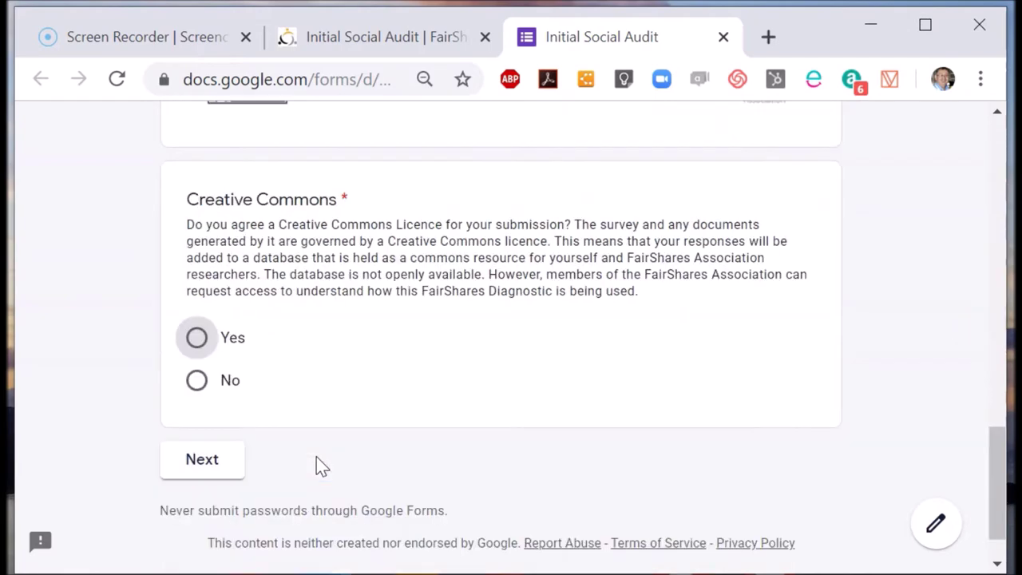
{"action": "left_click", "coordinate": [196, 337]}
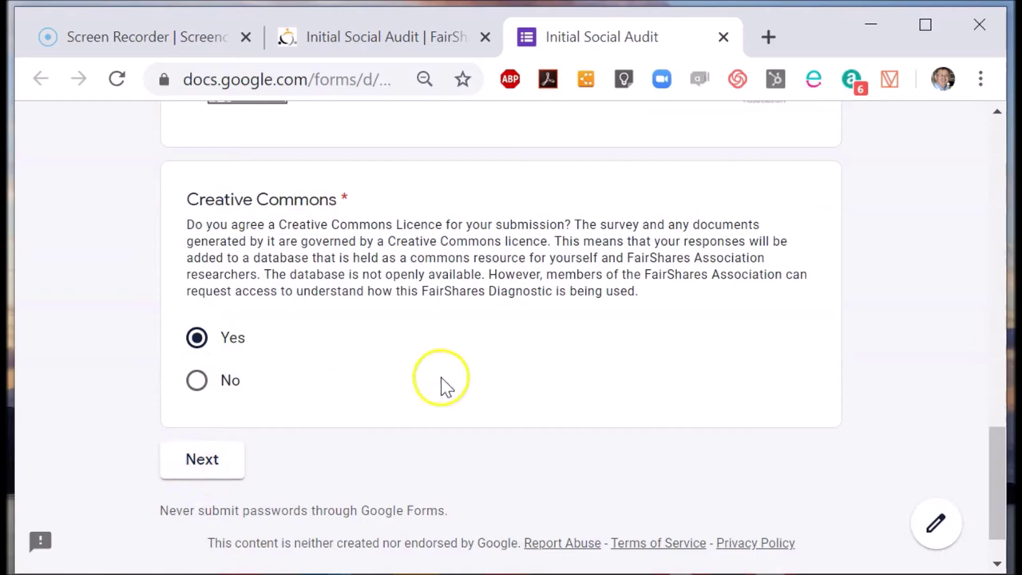
{"action": "scroll", "coordinate": [444, 386], "scroll_direction": "up", "scroll_amount": 5}
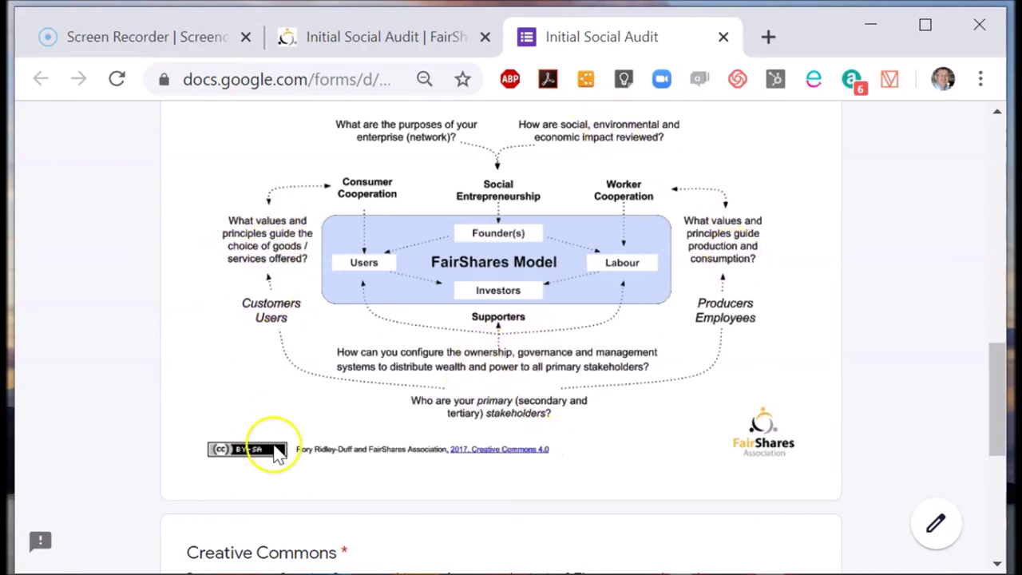
{"action": "scroll", "coordinate": [646, 441], "scroll_direction": "up", "scroll_amount": 1}
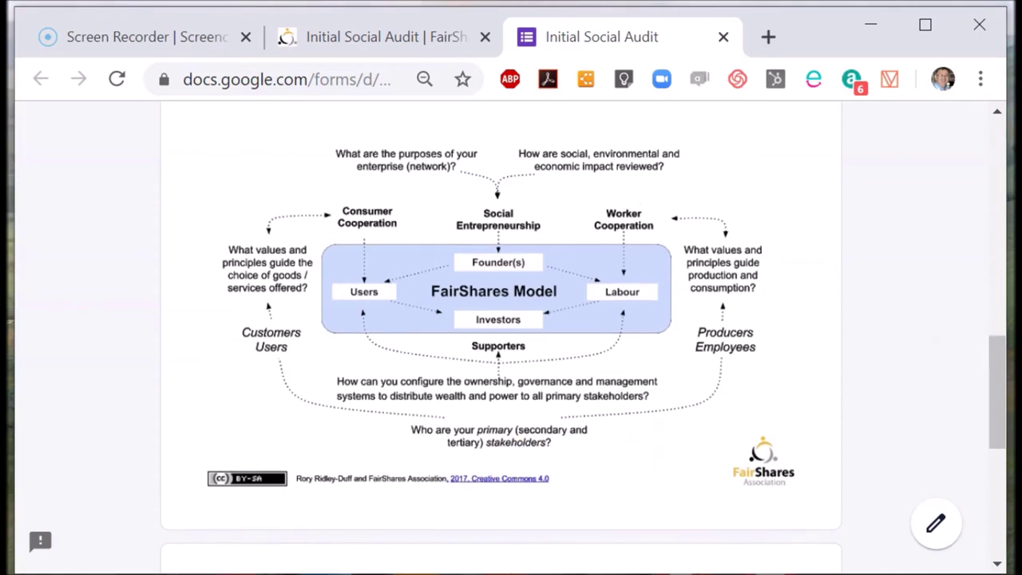
{"action": "scroll", "coordinate": [503, 338], "scroll_direction": "down", "scroll_amount": 4}
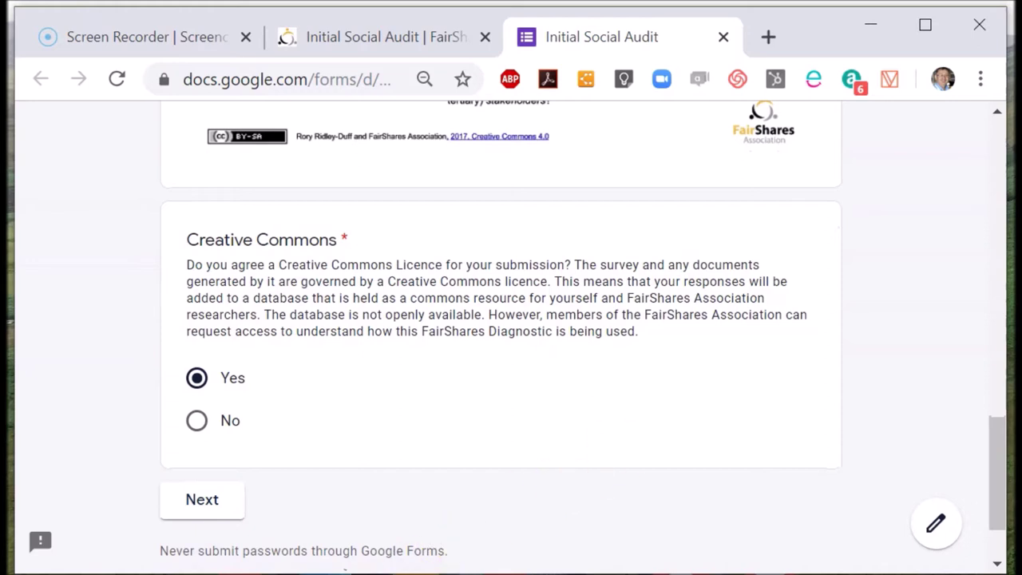
Step: Continue to the next page and choose Trial as the usage type
{"action": "left_click", "coordinate": [192, 503]}
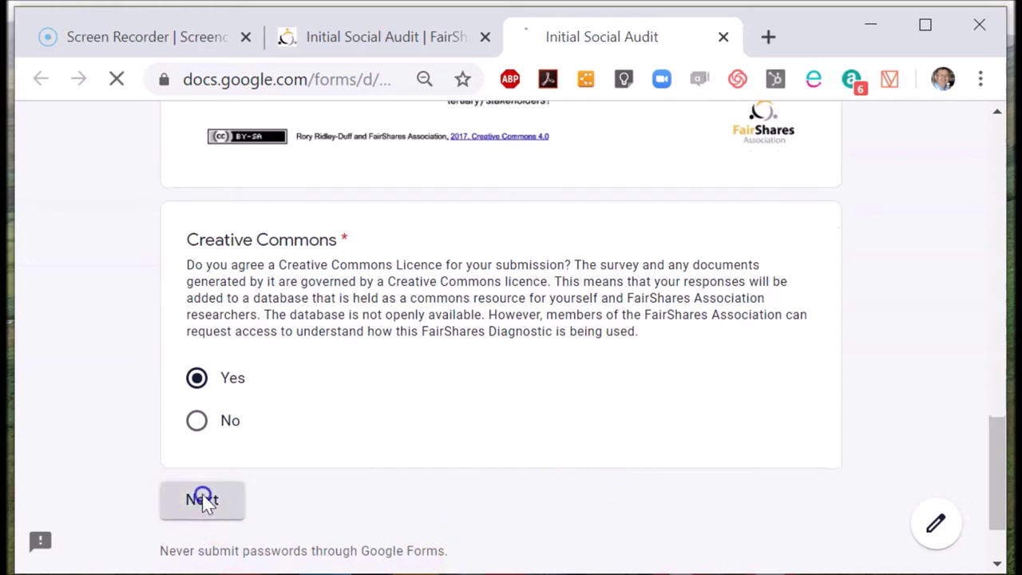
{"action": "scroll", "coordinate": [447, 379], "scroll_direction": "down", "scroll_amount": 4}
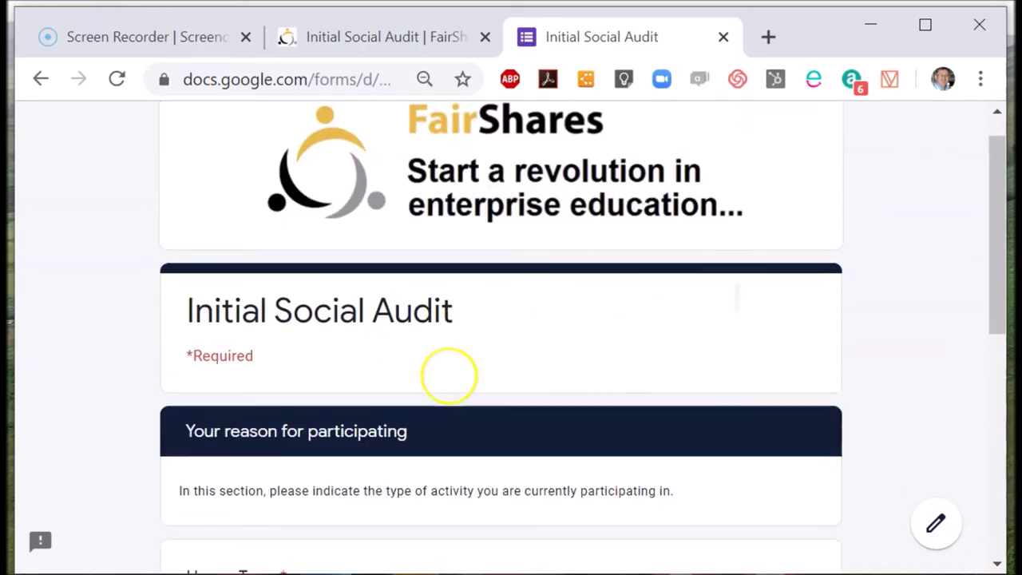
{"action": "left_click", "coordinate": [197, 400]}
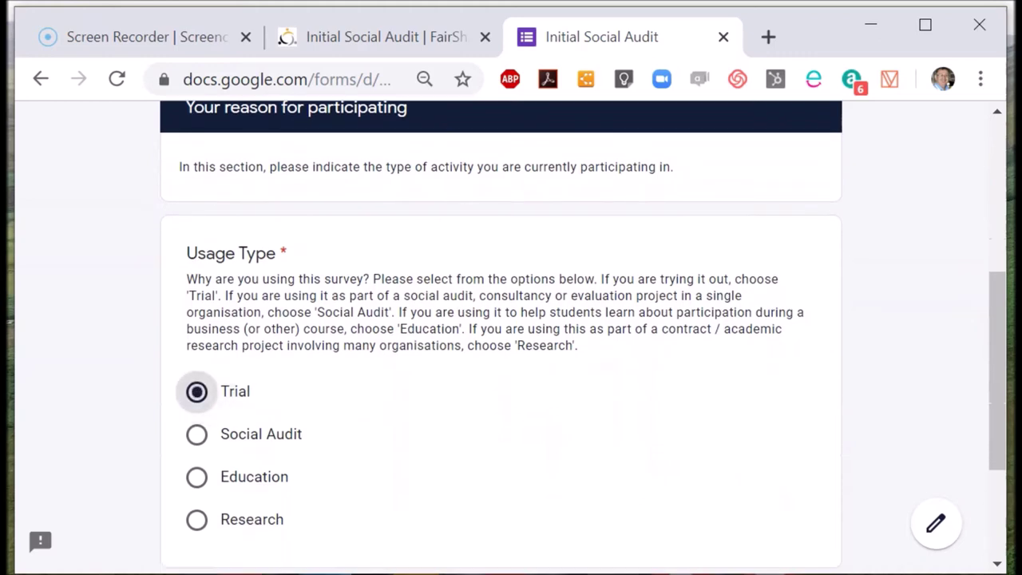
{"action": "scroll", "coordinate": [216, 400], "scroll_direction": "down", "scroll_amount": 2}
Step: On the Relevance page, fill in the Idea and Purposes answers
{"action": "left_click", "coordinate": [302, 399]}
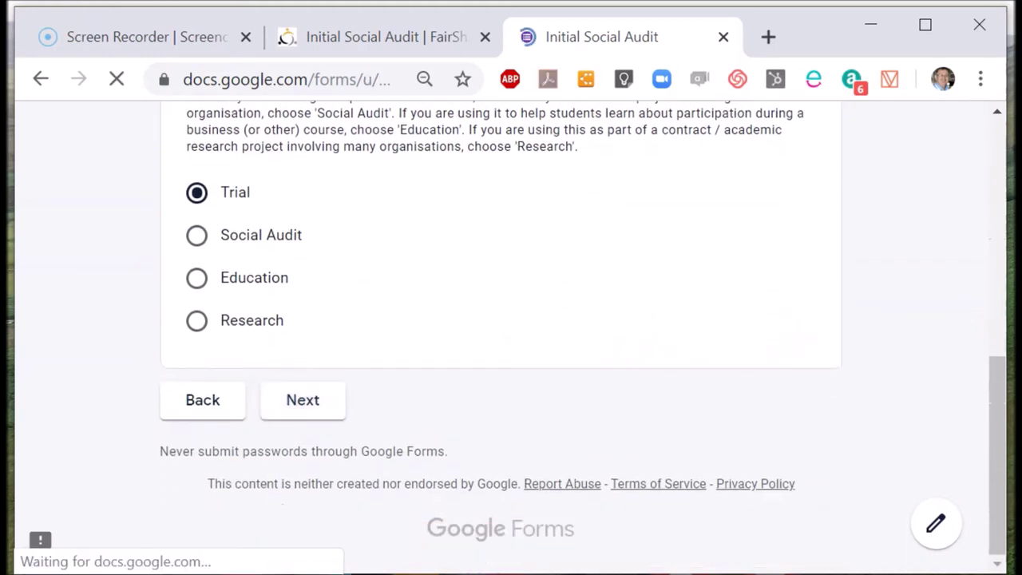
{"action": "scroll", "coordinate": [452, 383], "scroll_direction": "down", "scroll_amount": 3}
{"action": "scroll", "coordinate": [359, 400], "scroll_direction": "down", "scroll_amount": 1}
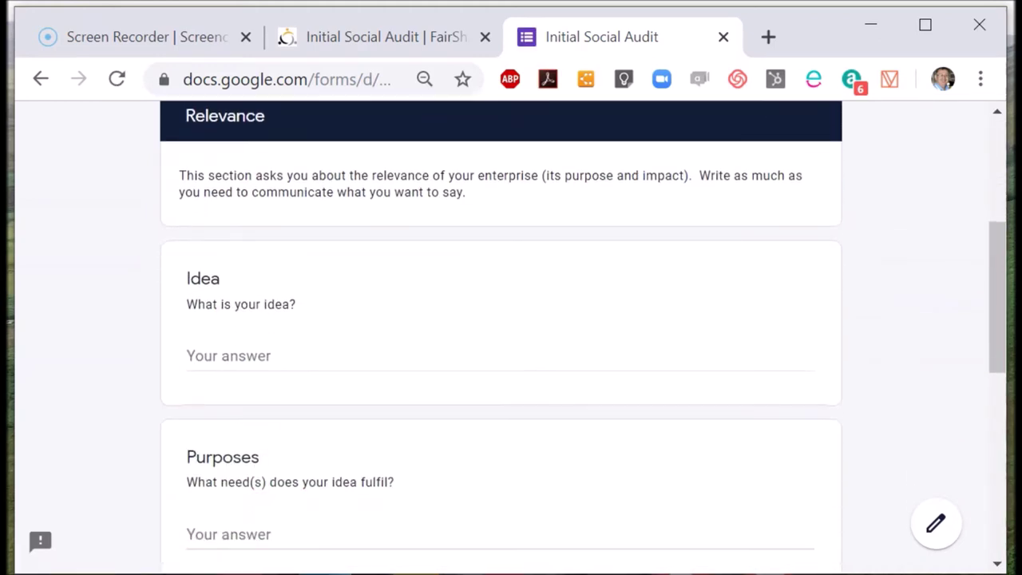
{"action": "left_click", "coordinate": [272, 348]}
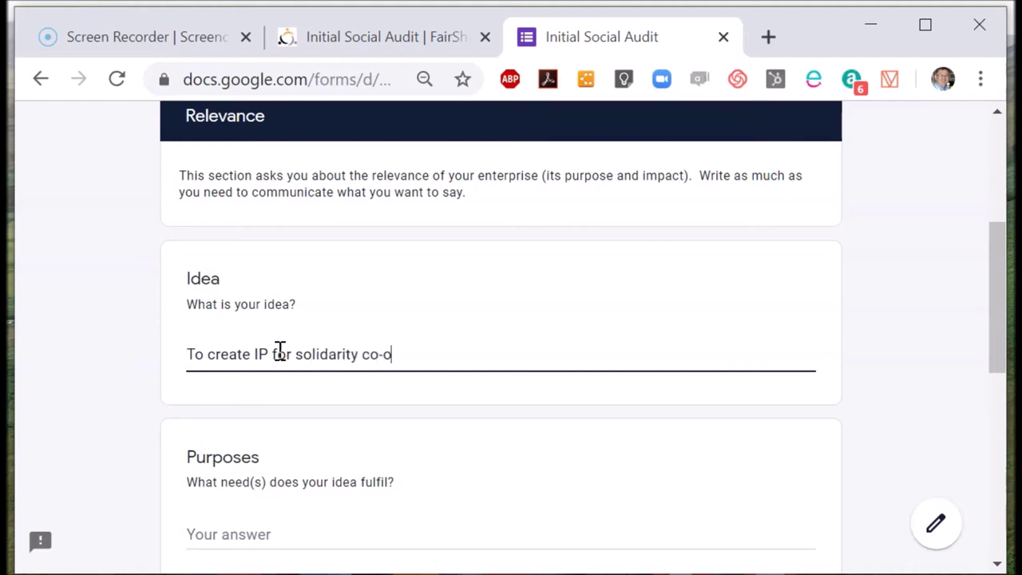
{"action": "scroll", "coordinate": [280, 351], "scroll_direction": "down", "scroll_amount": 2}
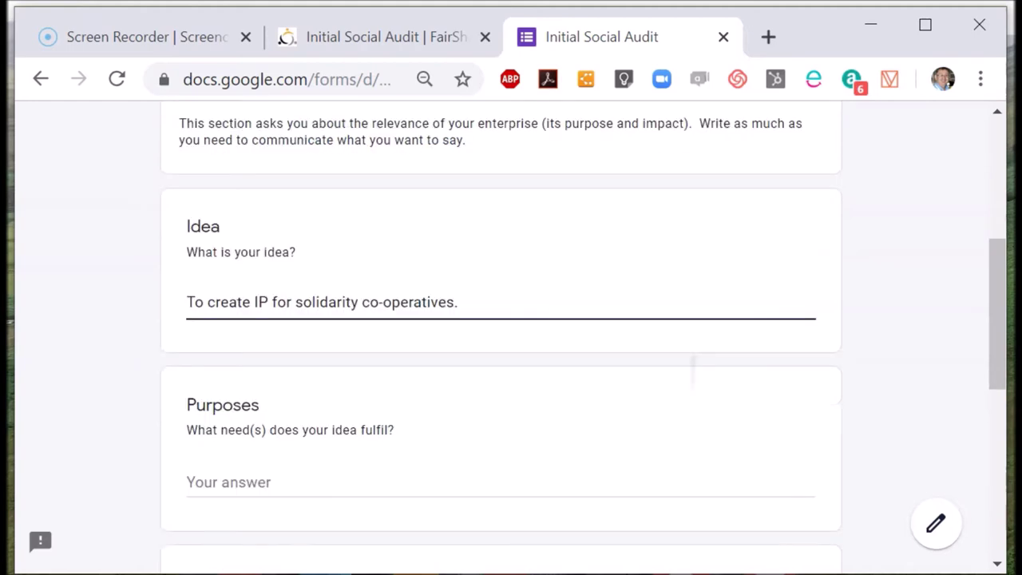
{"action": "key", "text": "Tab"}
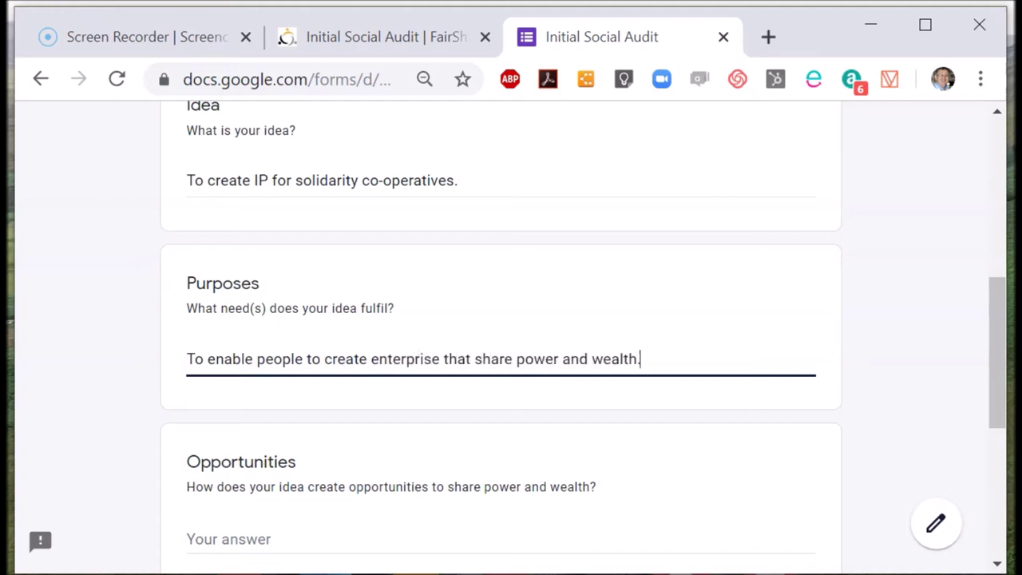
{"action": "scroll", "coordinate": [511, 336], "scroll_direction": "down", "scroll_amount": 1}
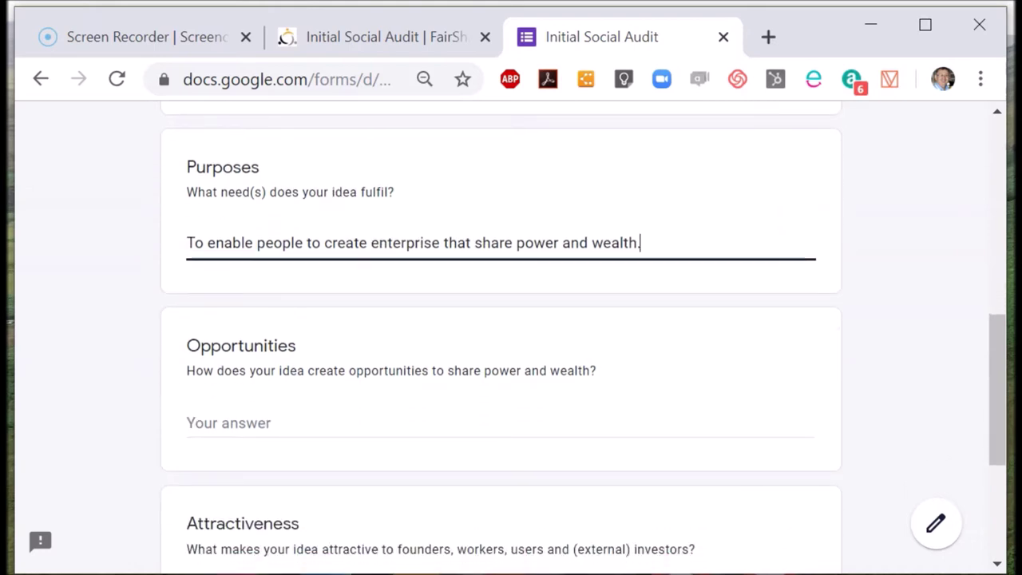
Step: Answer Opportunities with text beginning 'Advances knowledge on power and w', correcting typos
{"action": "left_click", "coordinate": [212, 424]}
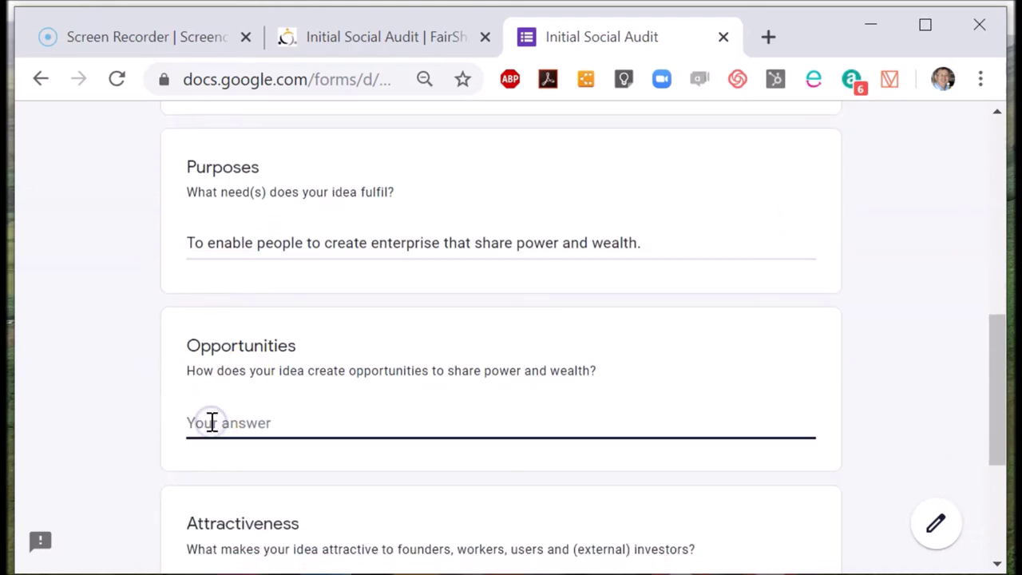
{"action": "type", "text": "Advances kno"}
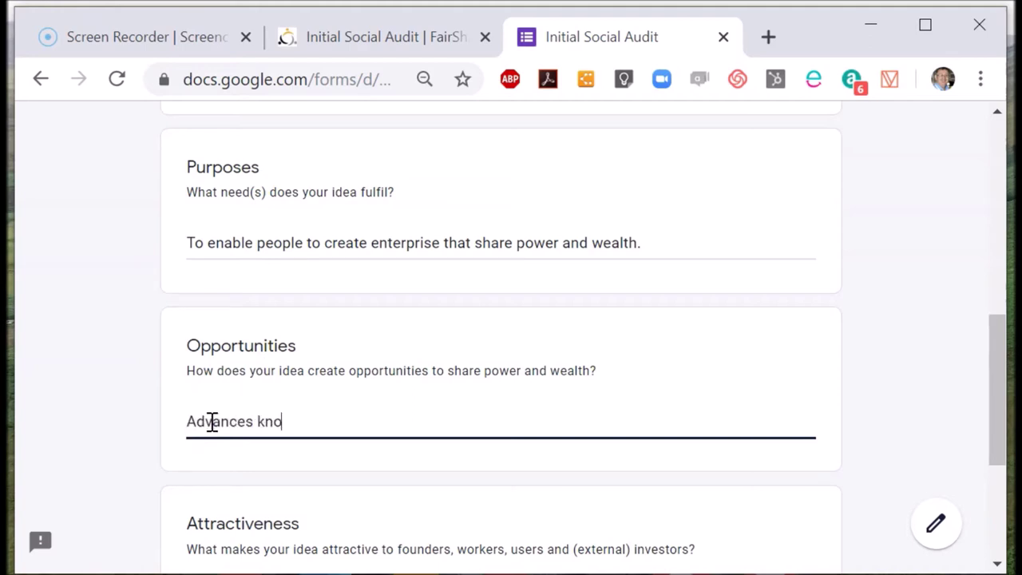
{"action": "type", "text": "wledg eo"}
{"action": "key", "text": "BackSpace"}
{"action": "key", "text": "BackSpace"}
{"action": "type", "text": "e of p"}
{"action": "key", "text": "BackSpace"}
{"action": "key", "text": "BackSpace"}
{"action": "key", "text": "BackSpace"}
{"action": "type", "text": "n"}
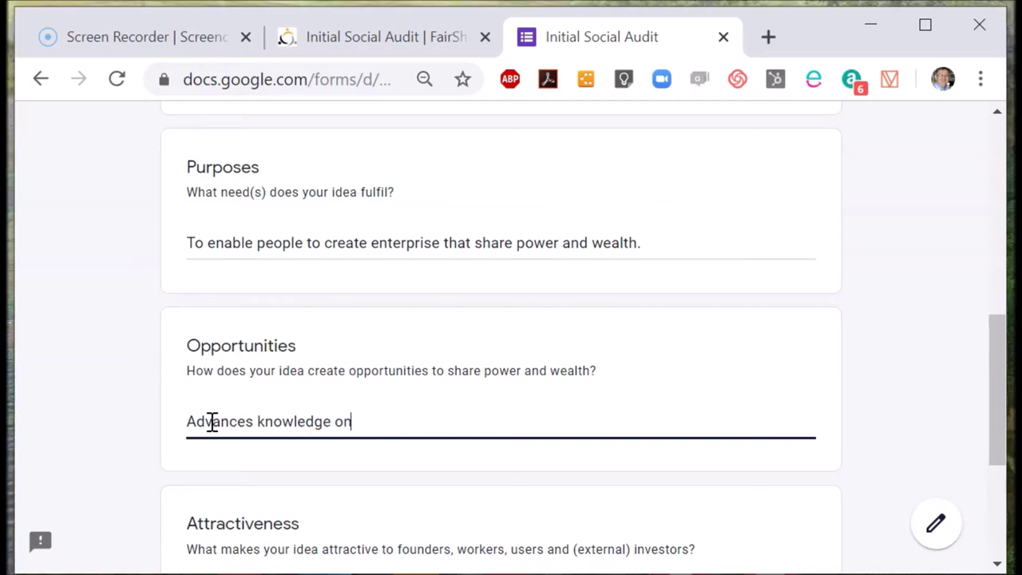
{"action": "type", "text": " power and wealth sharing."}
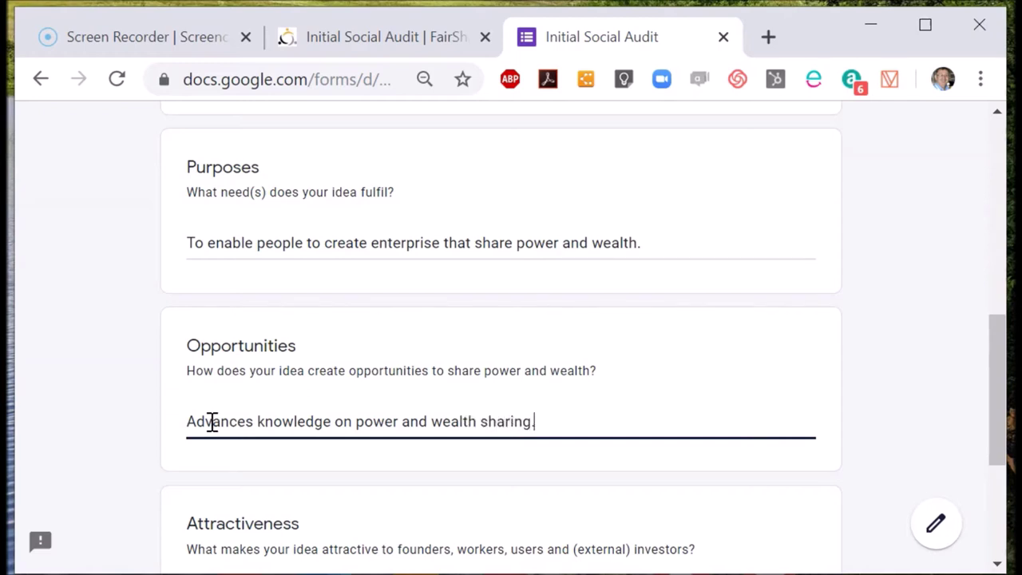
{"action": "scroll", "coordinate": [211, 424], "scroll_direction": "down", "scroll_amount": 3}
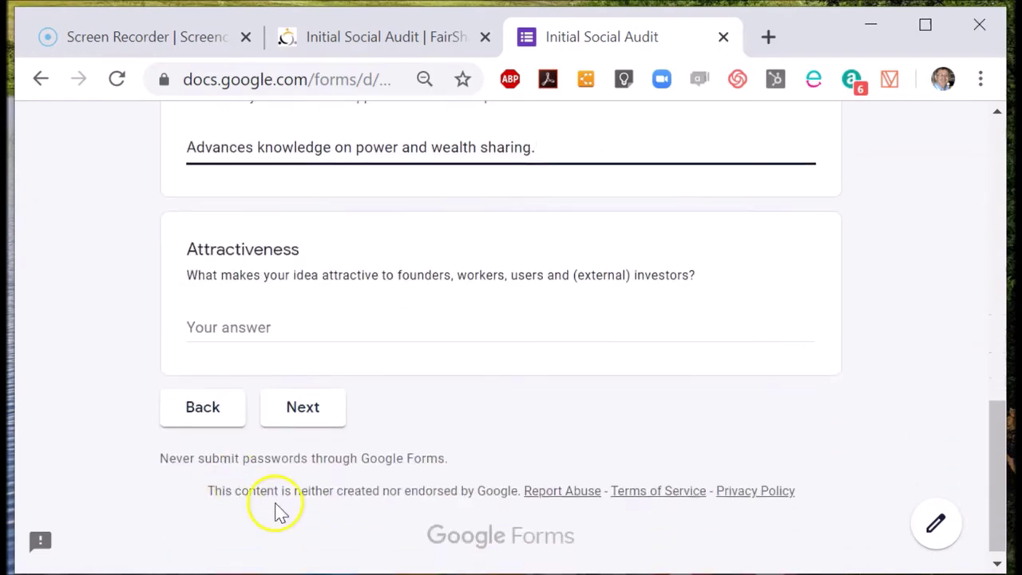
Step: Leave Attractiveness blank and advance to the Feasibility section
{"action": "left_click", "coordinate": [287, 330]}
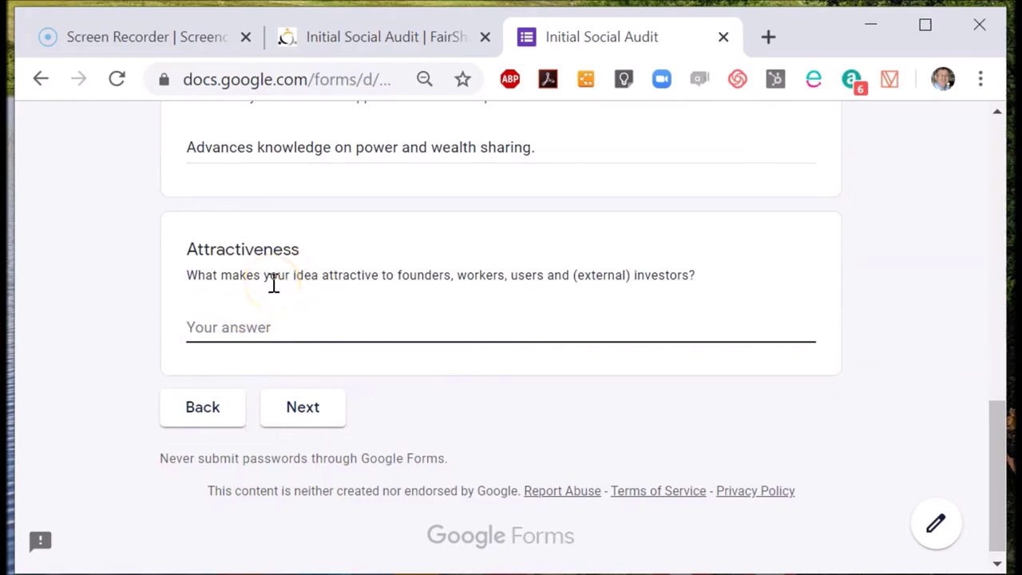
{"action": "left_click", "coordinate": [310, 414]}
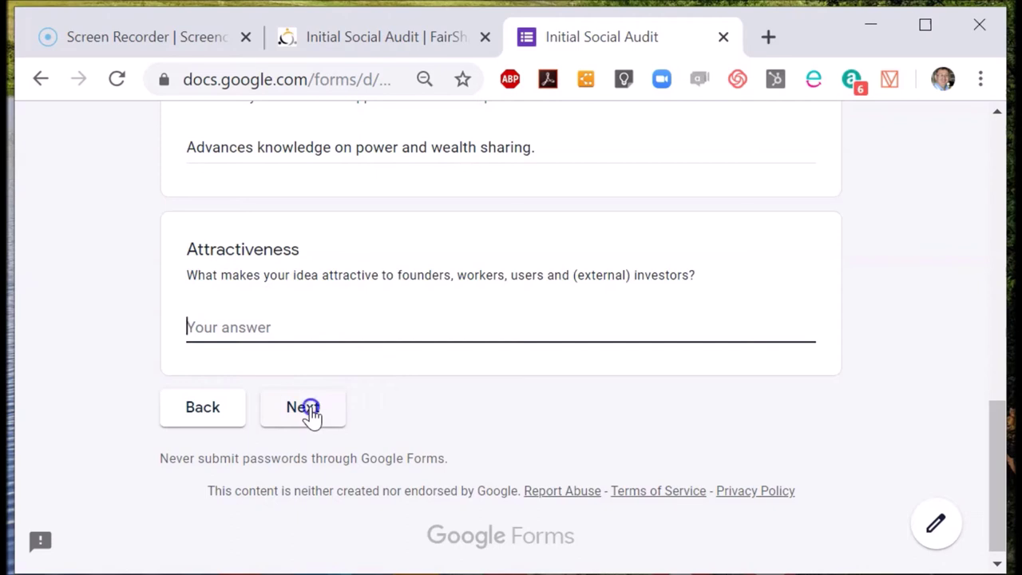
{"action": "left_click", "coordinate": [309, 410]}
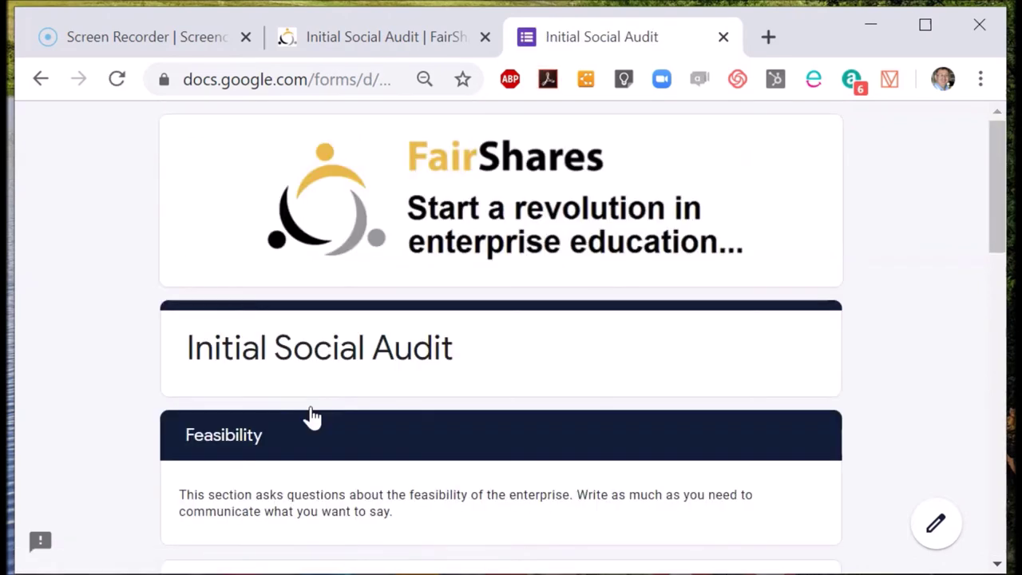
Step: Scroll through all the Feasibility questions unanswered, then move on to Sustainability
{"action": "scroll", "coordinate": [311, 420], "scroll_direction": "down", "scroll_amount": 3}
{"action": "left_click", "coordinate": [310, 435]}
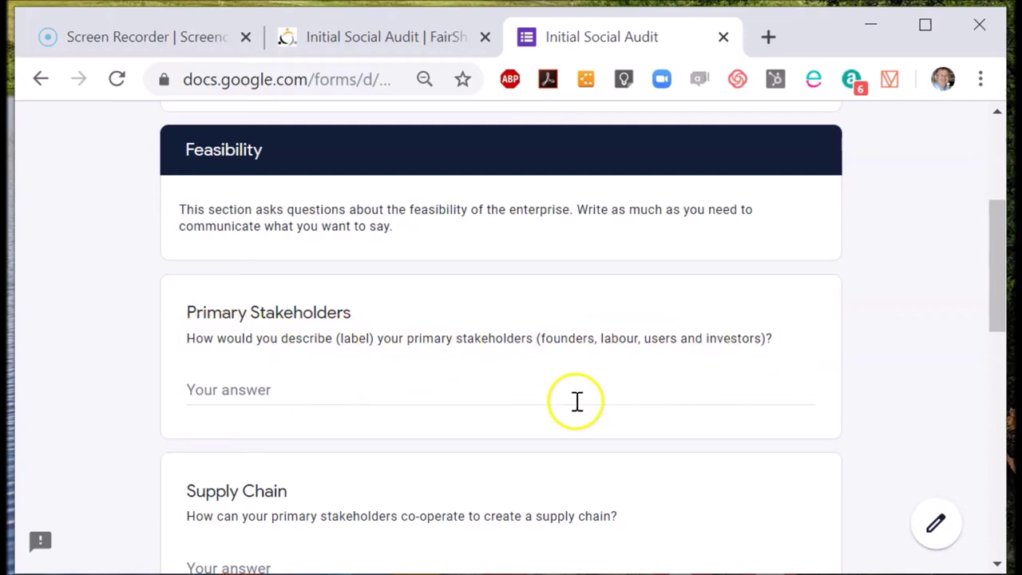
{"action": "scroll", "coordinate": [575, 401], "scroll_direction": "down", "scroll_amount": 3}
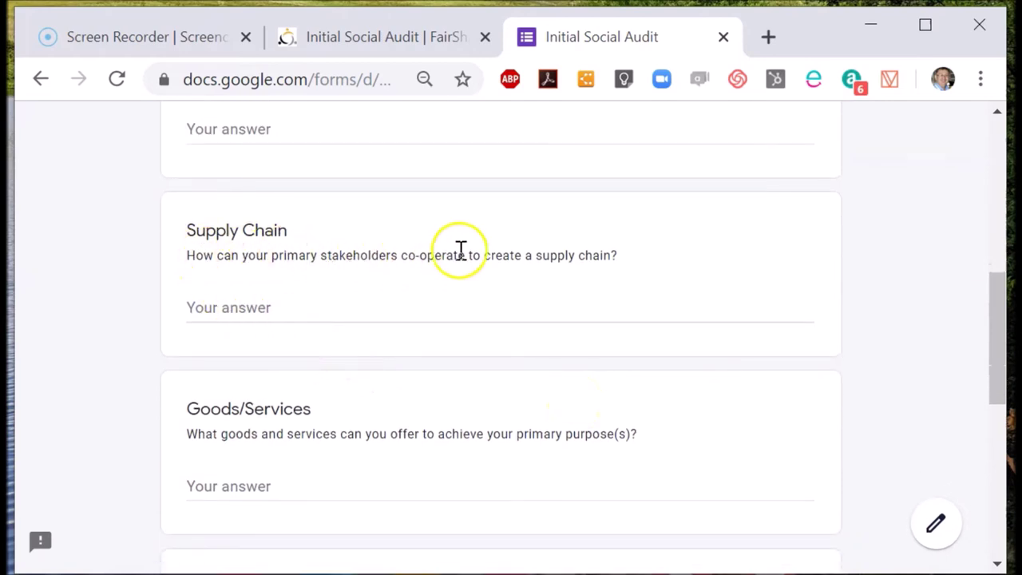
{"action": "left_click", "coordinate": [999, 329]}
{"action": "left_click_drag", "start_coordinate": [1000, 329], "coordinate": [993, 392]}
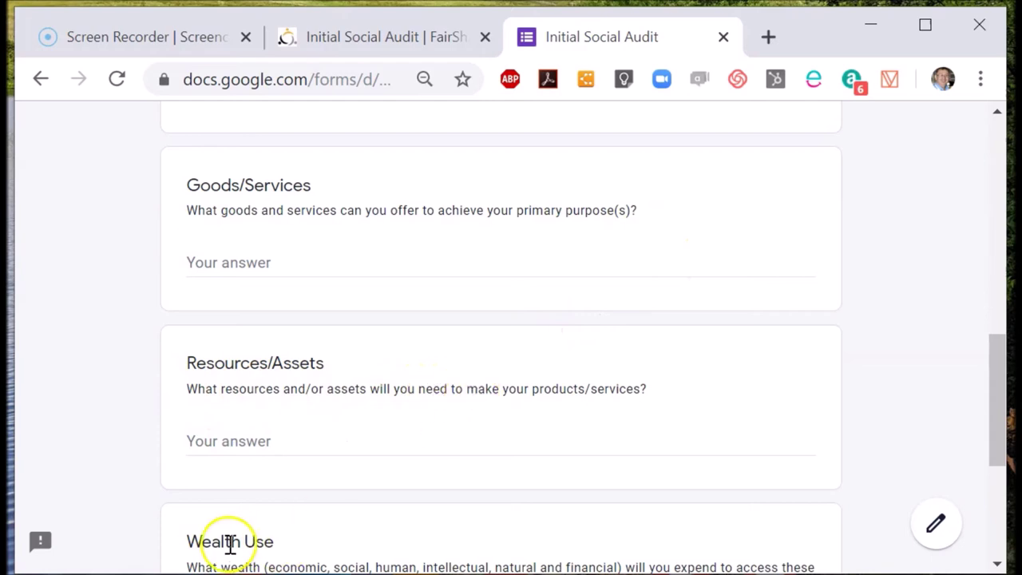
{"action": "left_click", "coordinate": [1000, 445]}
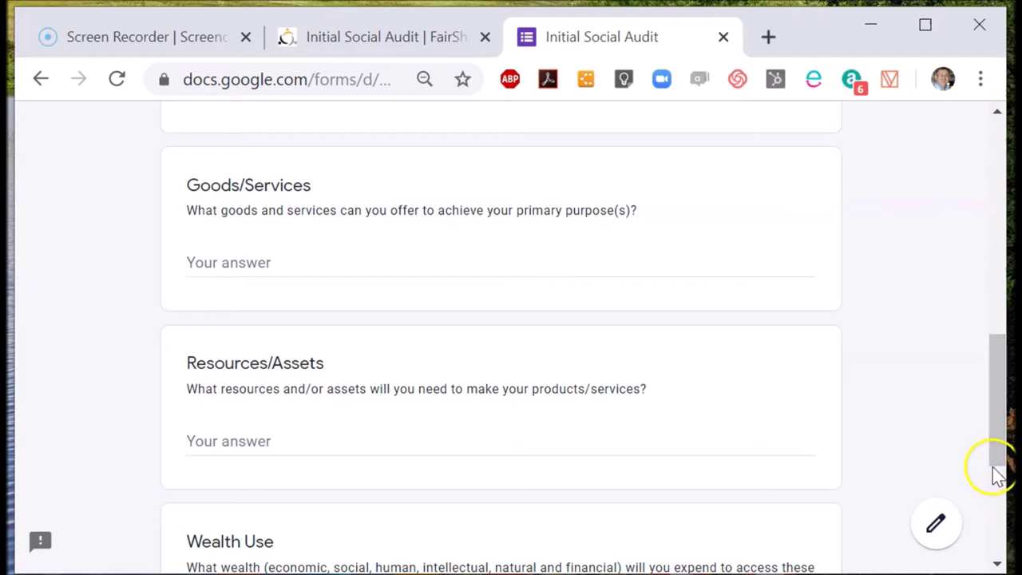
{"action": "scroll", "coordinate": [999, 500], "scroll_direction": "down", "scroll_amount": 4}
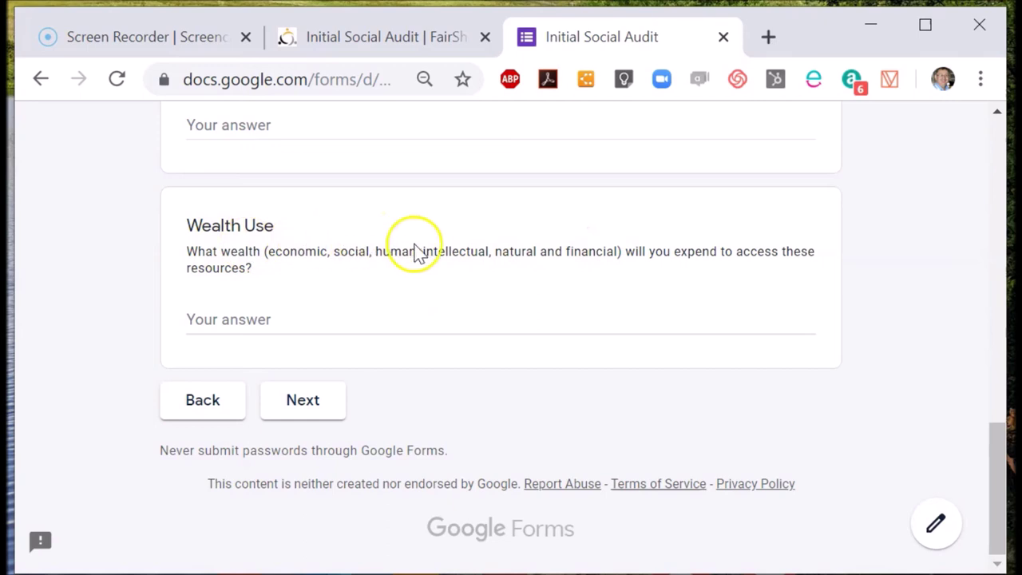
{"action": "left_click", "coordinate": [304, 414]}
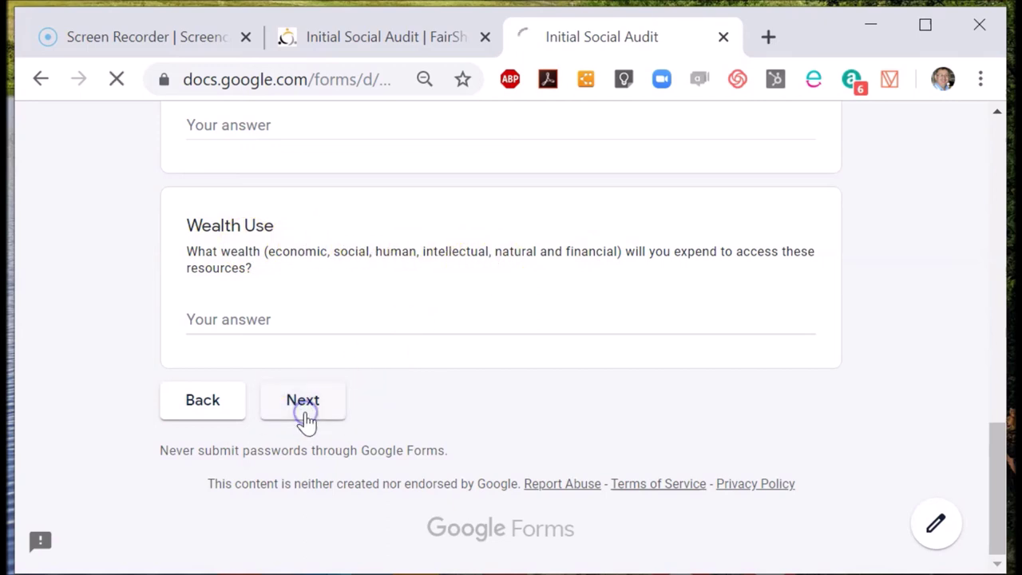
Step: Scroll past every Sustainability question without answering and go on to Submission
{"action": "left_click", "coordinate": [997, 255]}
{"action": "left_click", "coordinate": [998, 306]}
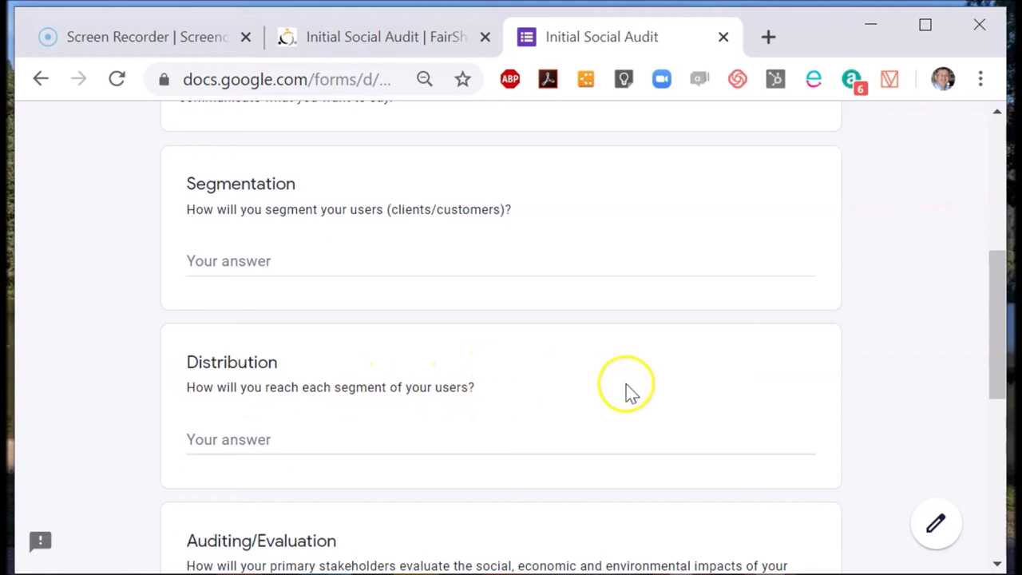
{"action": "left_click_drag", "start_coordinate": [997, 391], "coordinate": [996, 484]}
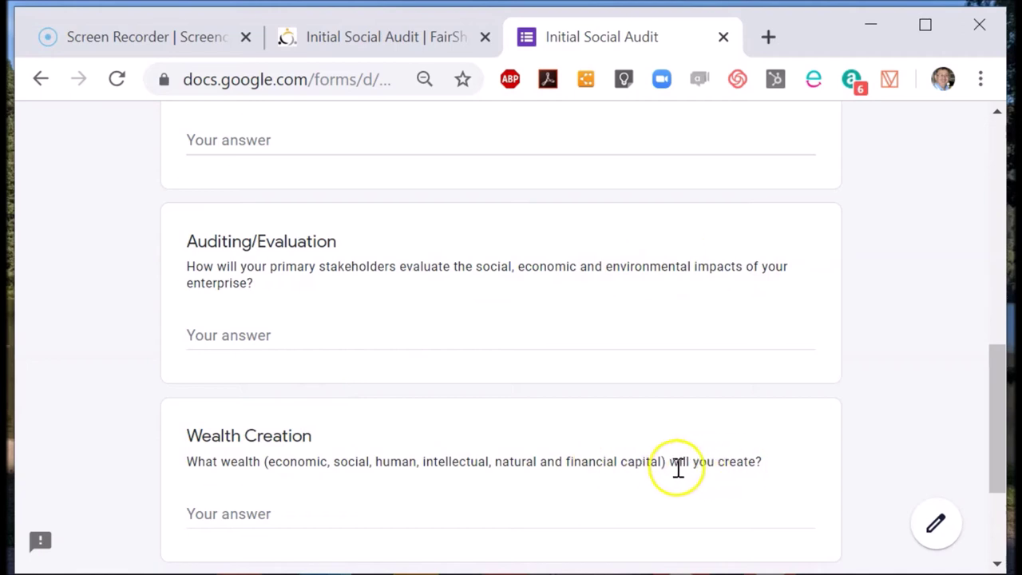
{"action": "left_click", "coordinate": [997, 540]}
{"action": "left_click", "coordinate": [297, 412]}
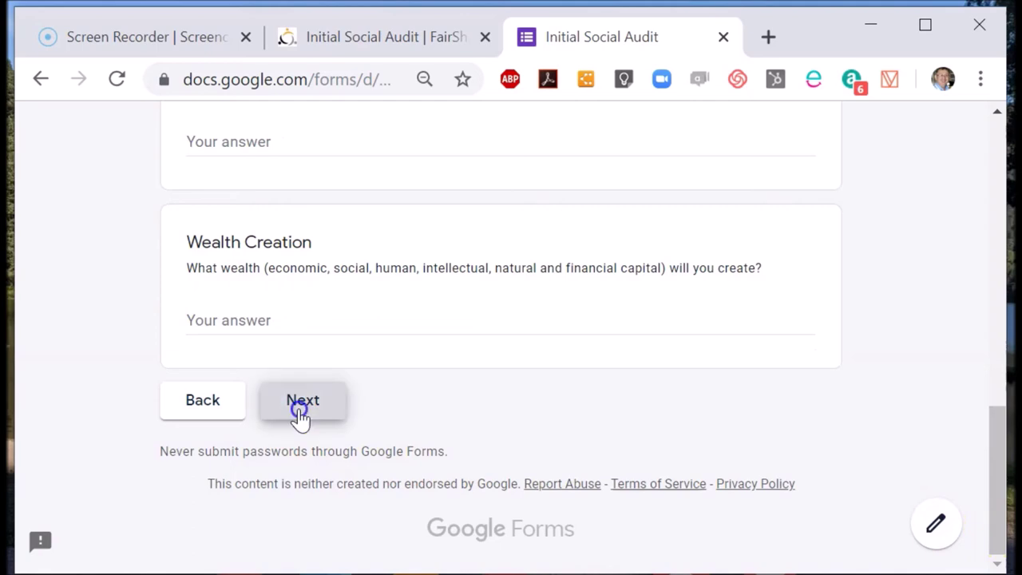
{"action": "left_click", "coordinate": [999, 331]}
{"action": "left_click", "coordinate": [1003, 361]}
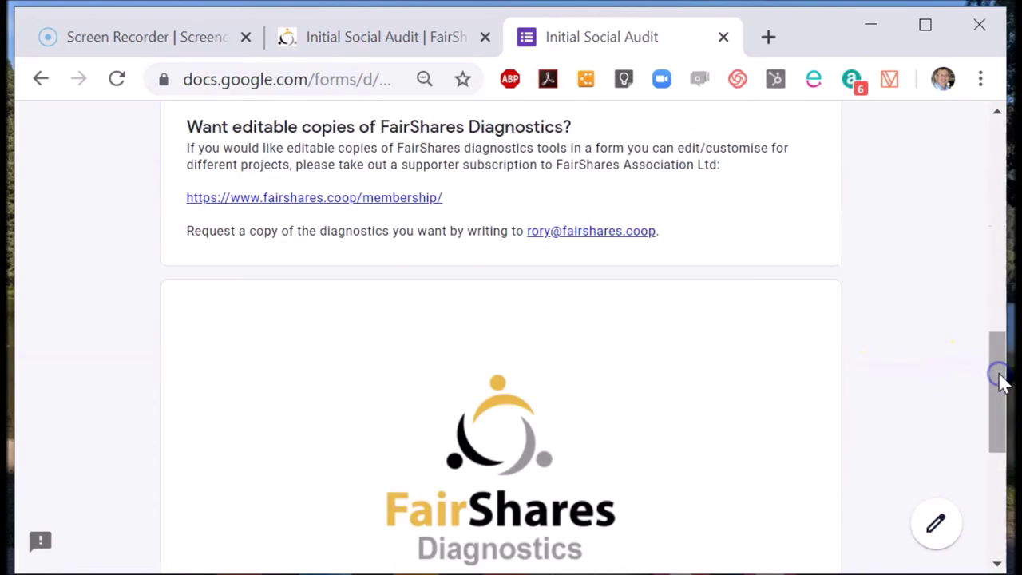
{"action": "left_click", "coordinate": [1003, 495]}
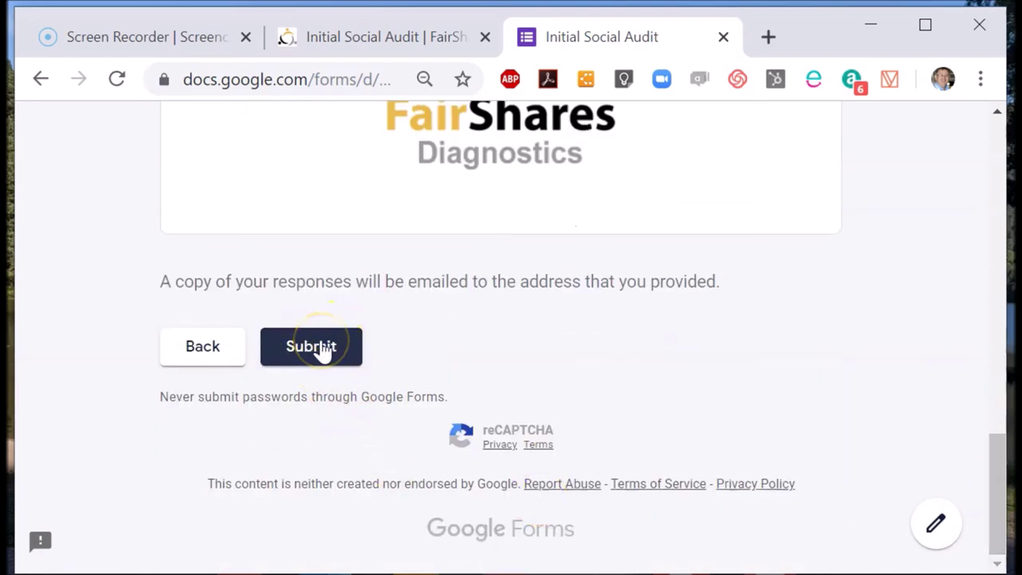
{"action": "left_click", "coordinate": [110, 550]}
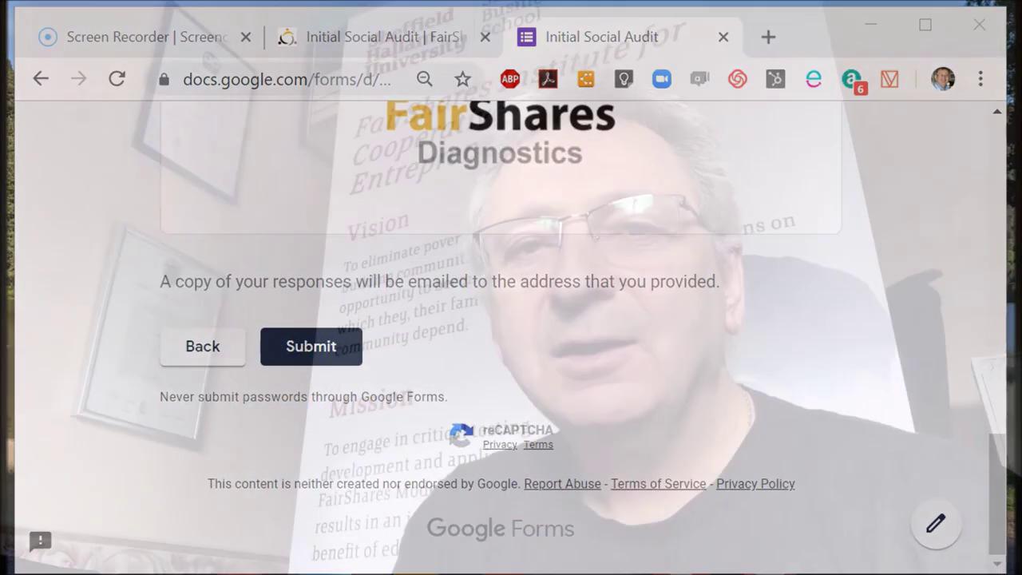